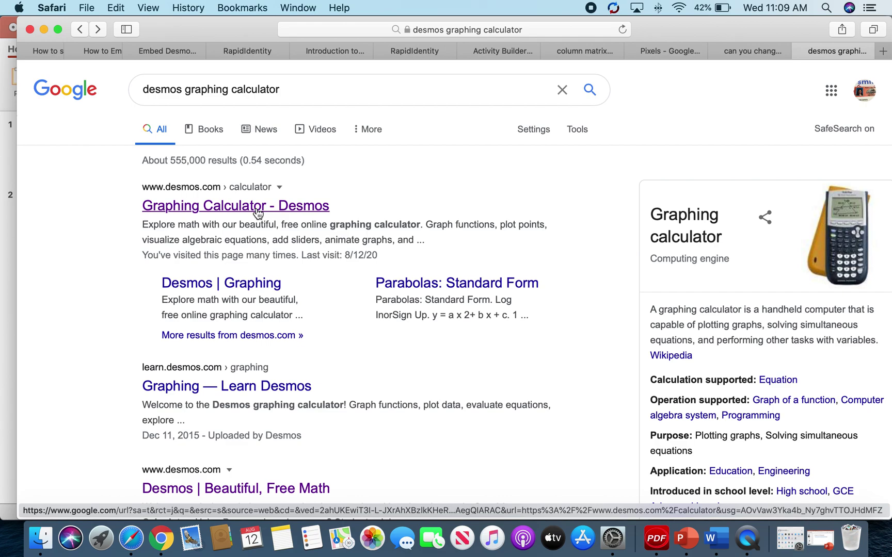
# Step: Open the Desmos Graphing Calculator from the search results and set its angle mode to degrees in the graph settings
pyautogui.click(258, 208)
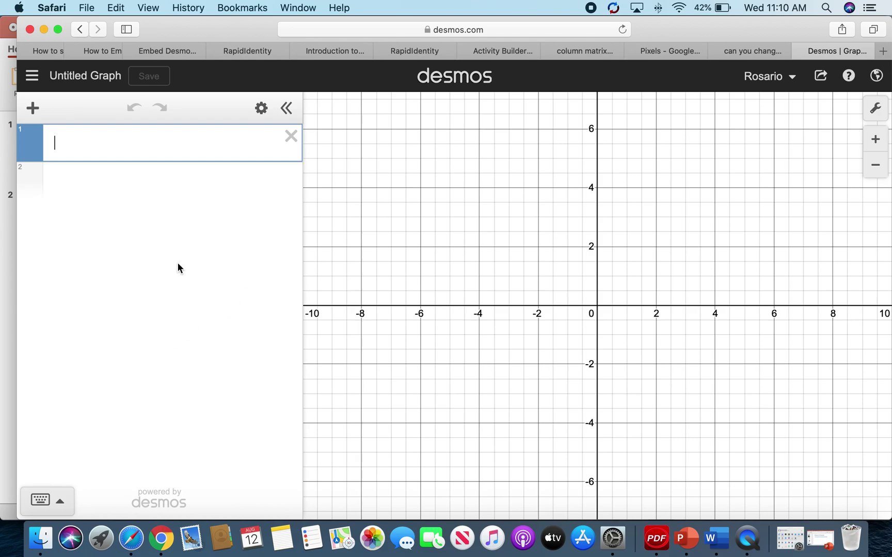
pyautogui.click(876, 109)
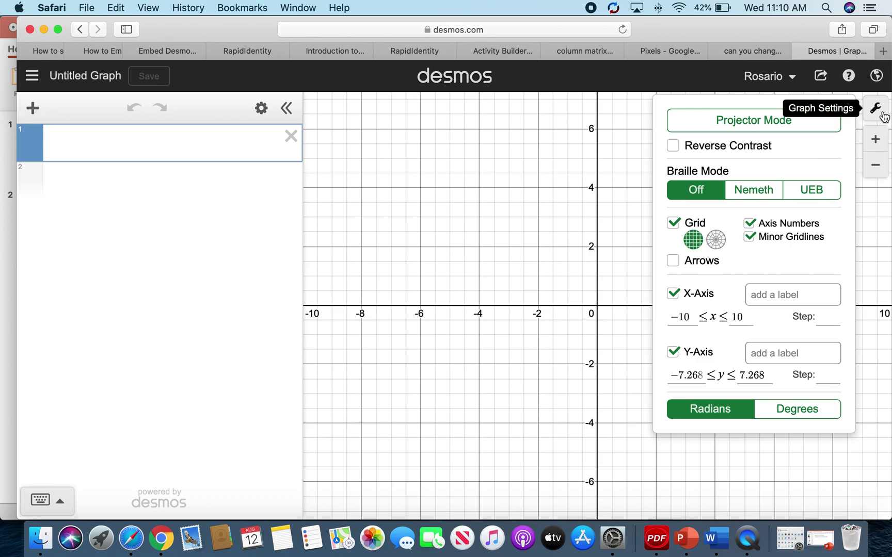
pyautogui.click(799, 413)
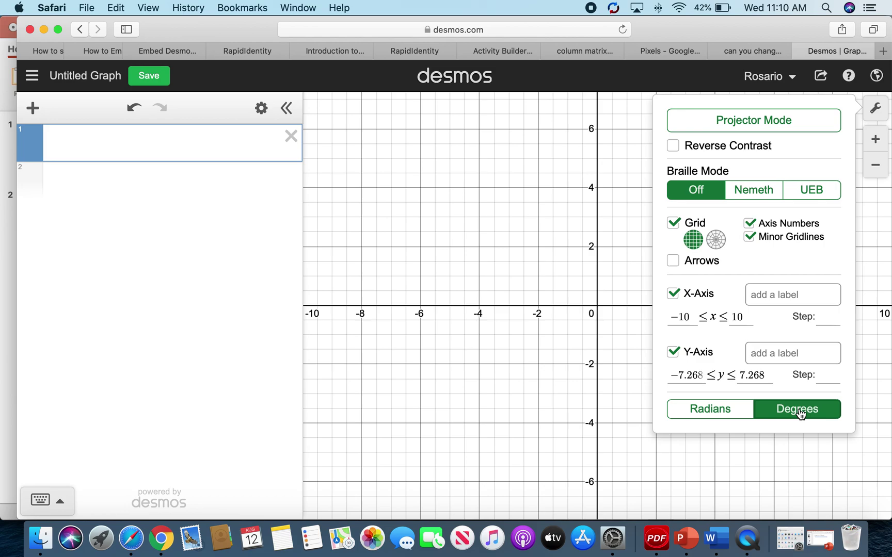
pyautogui.click(706, 413)
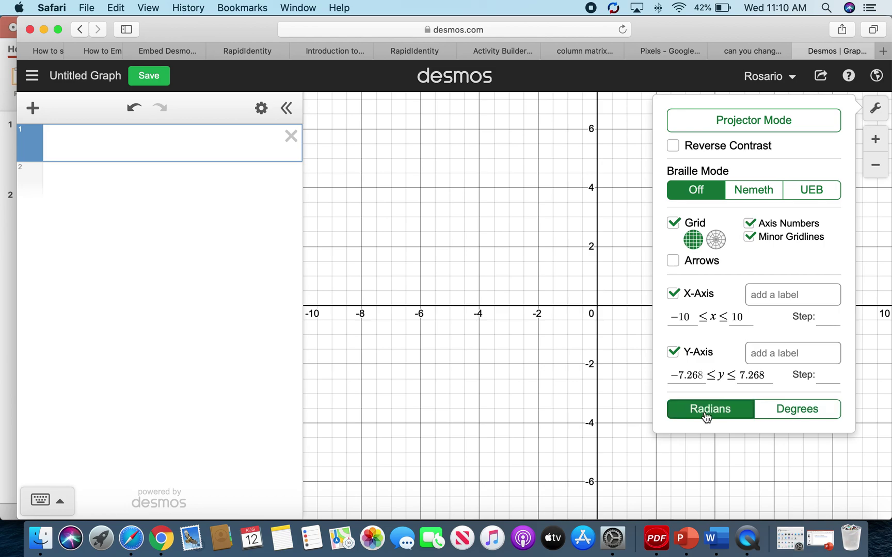
pyautogui.click(804, 413)
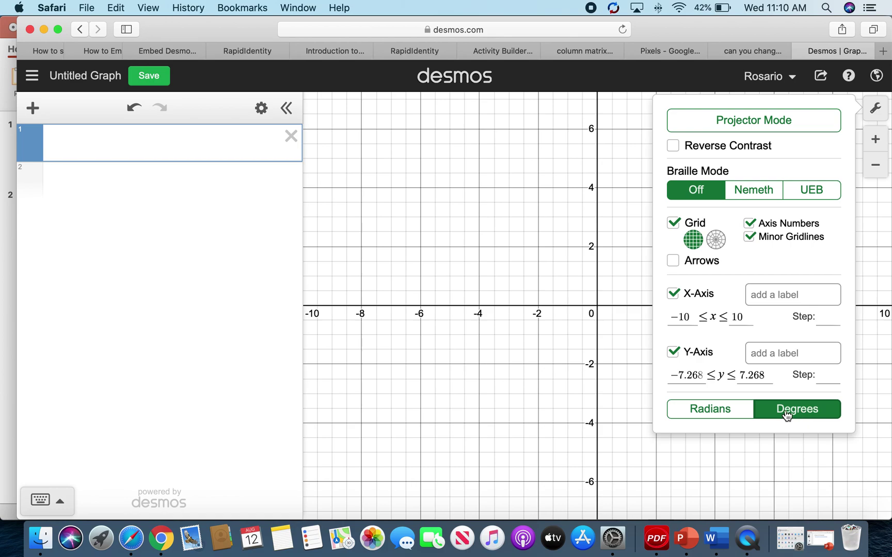
pyautogui.click(707, 413)
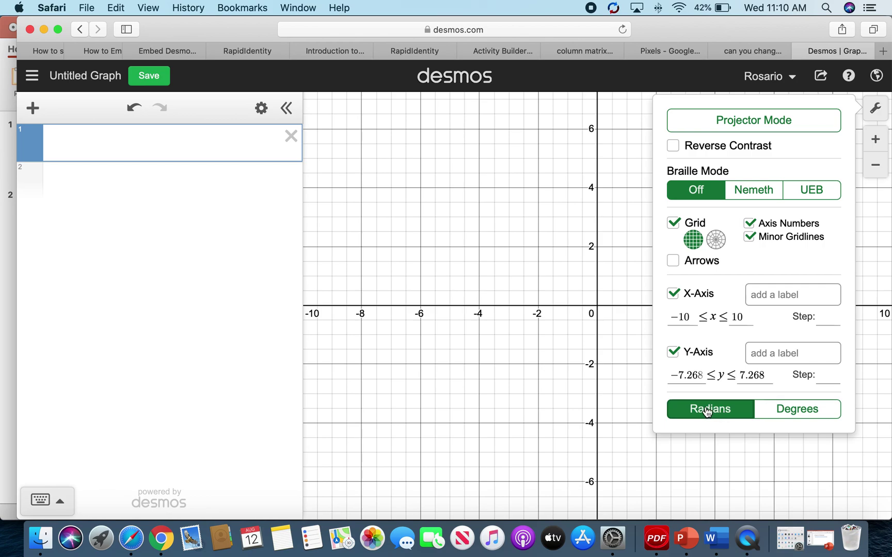
pyautogui.click(798, 413)
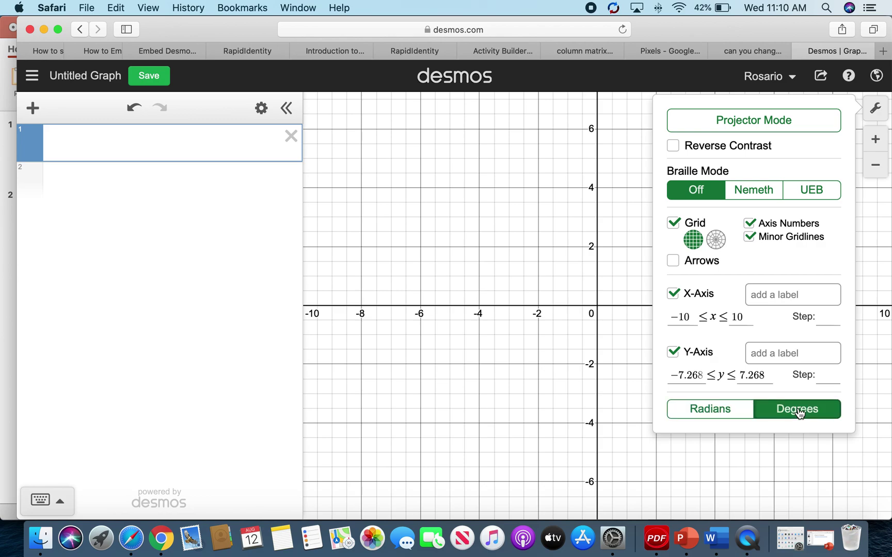
pyautogui.click(202, 363)
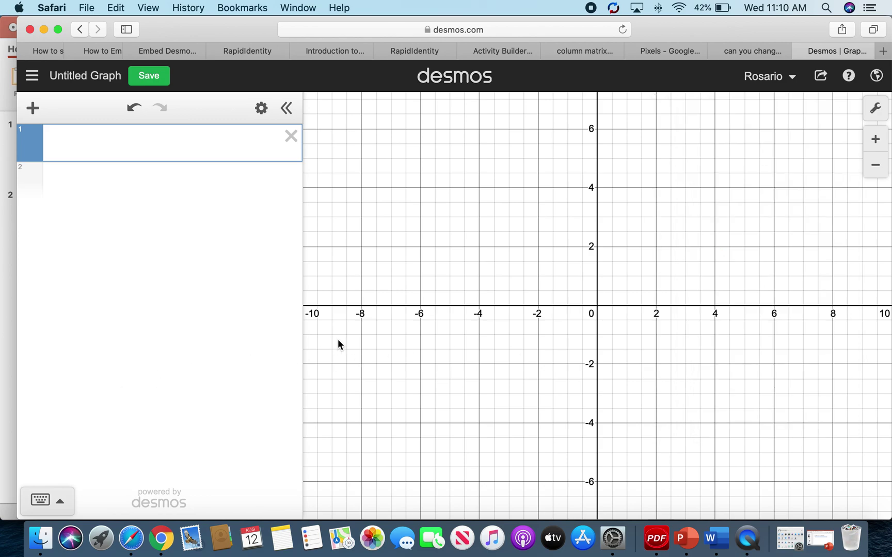
pyautogui.click(876, 109)
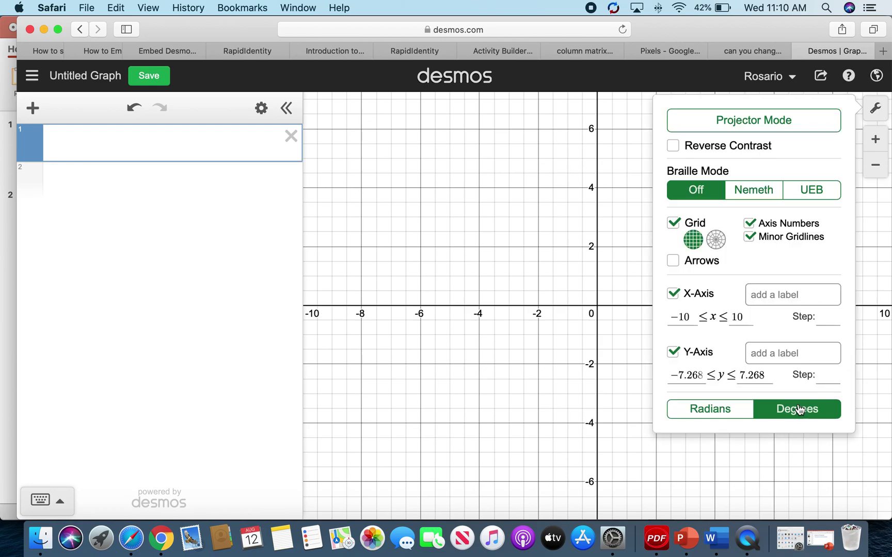
pyautogui.click(230, 253)
# Step: Calculate the mean of 25, 26 and 27 in the first expression line using the built-in statistics function
pyautogui.click(46, 500)
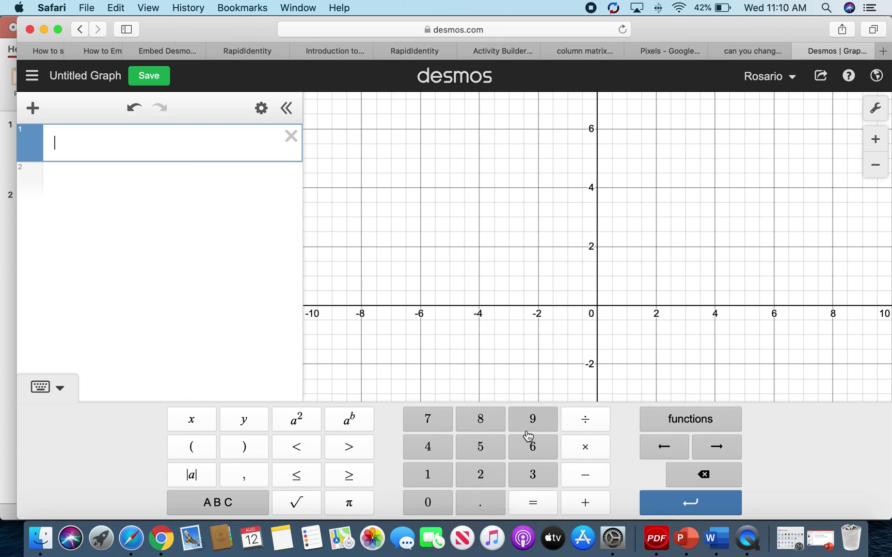
pyautogui.click(695, 421)
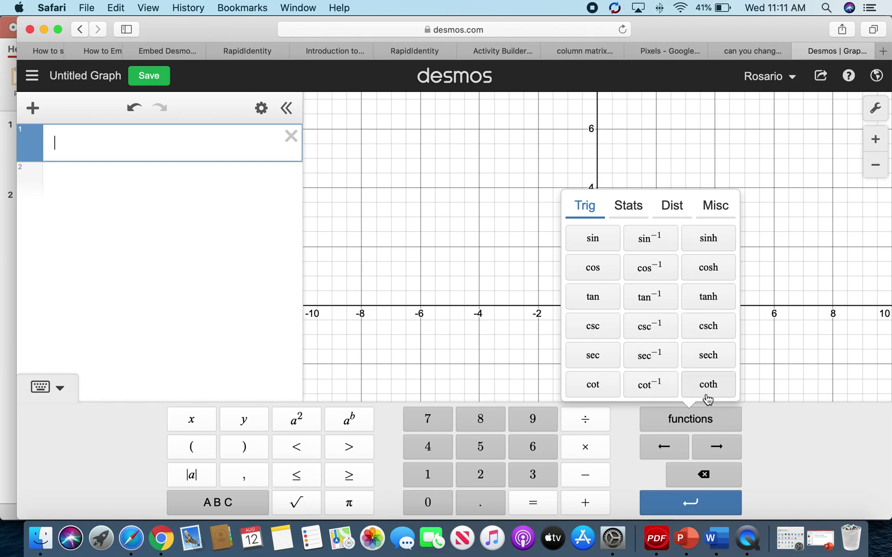
pyautogui.click(628, 207)
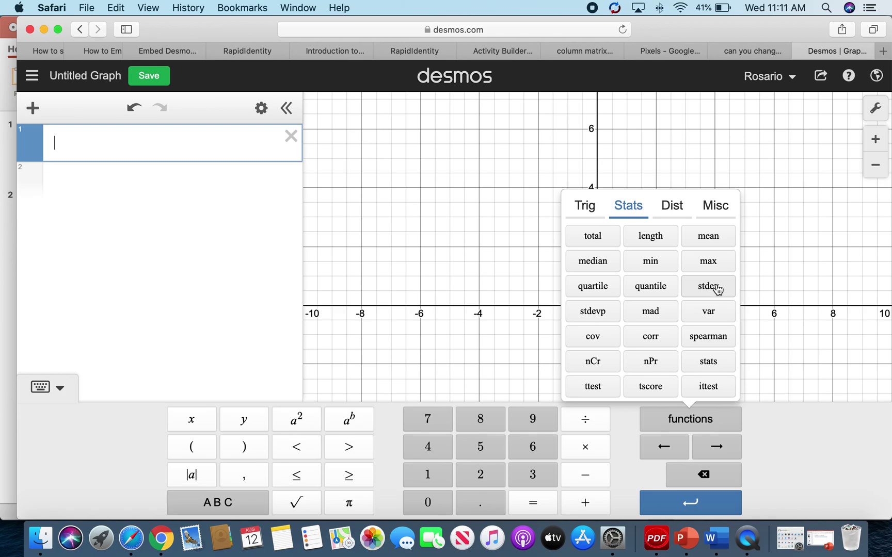
pyautogui.click(711, 240)
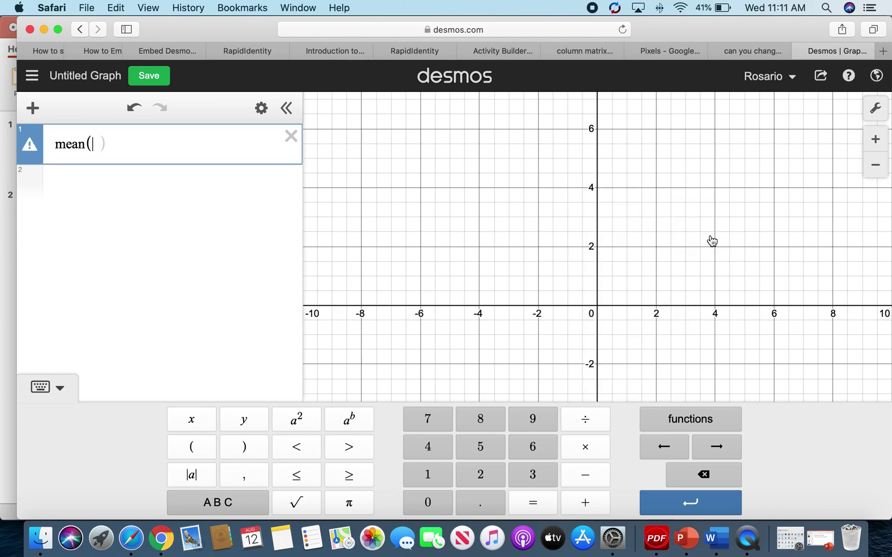
pyautogui.write('25,26')
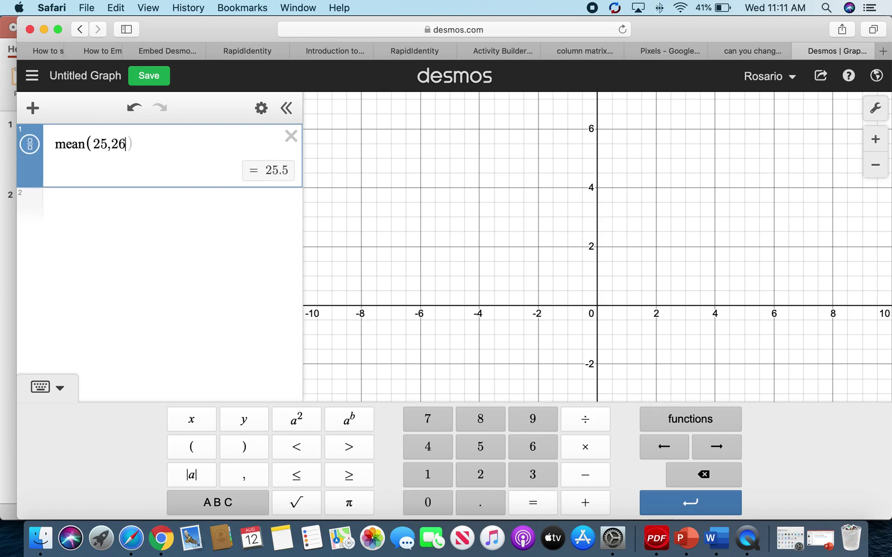
pyautogui.write(',27')
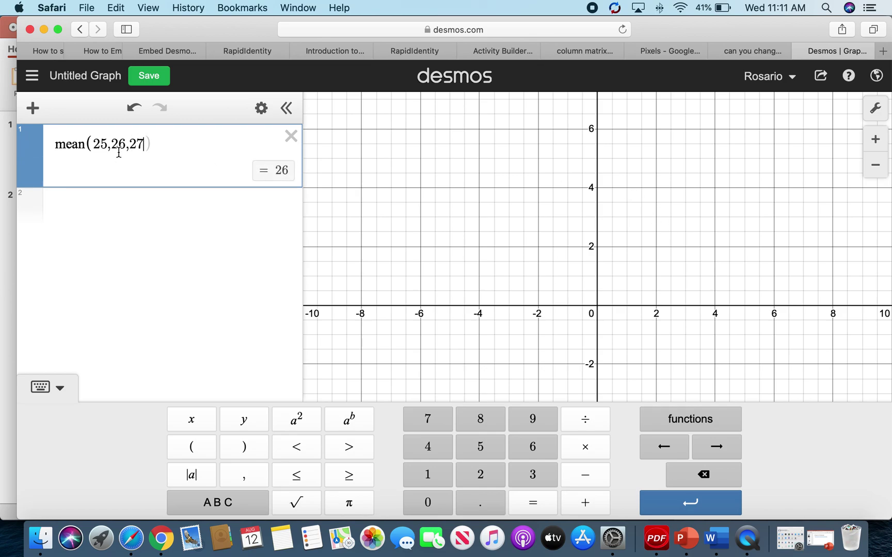
# Step: Calculate the standard deviation of 25, 26 and 27 with the stdev function in the second expression line
pyautogui.click(159, 214)
pyautogui.click(707, 419)
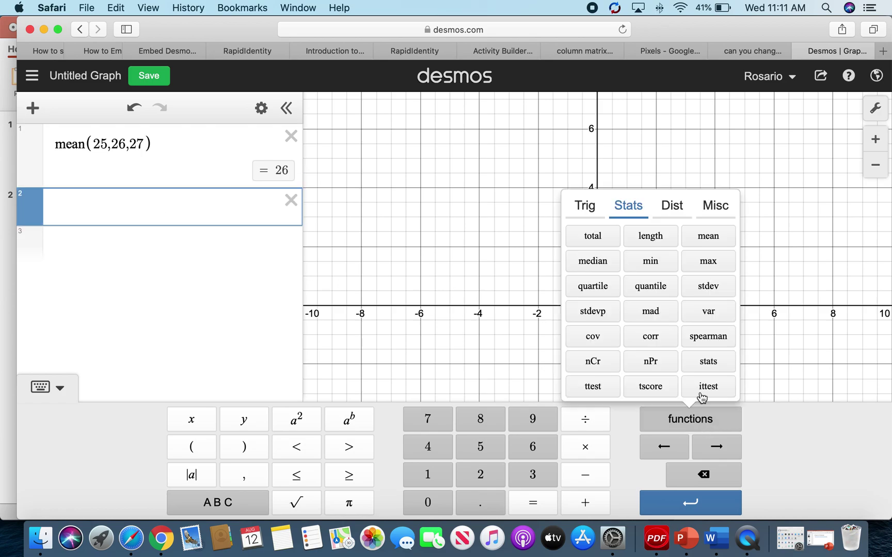
pyautogui.click(708, 287)
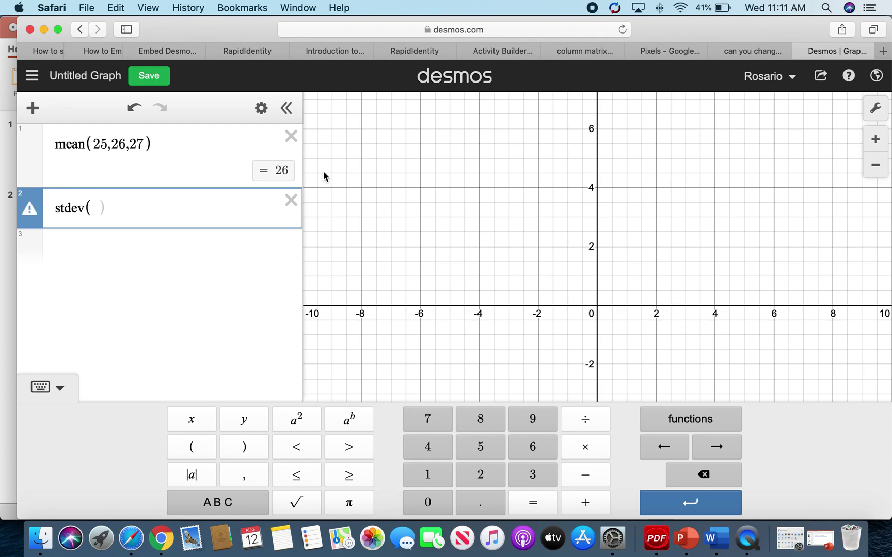
pyautogui.write('2')
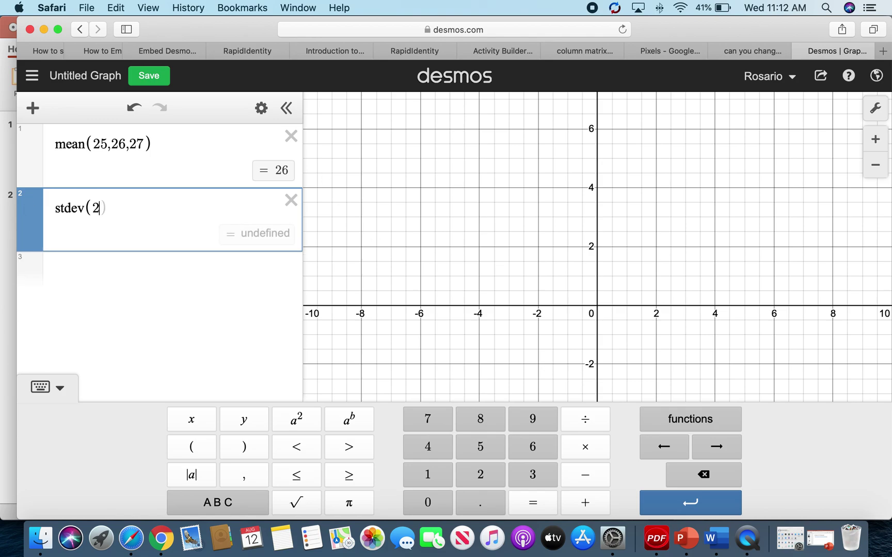
pyautogui.write('5,26,27')
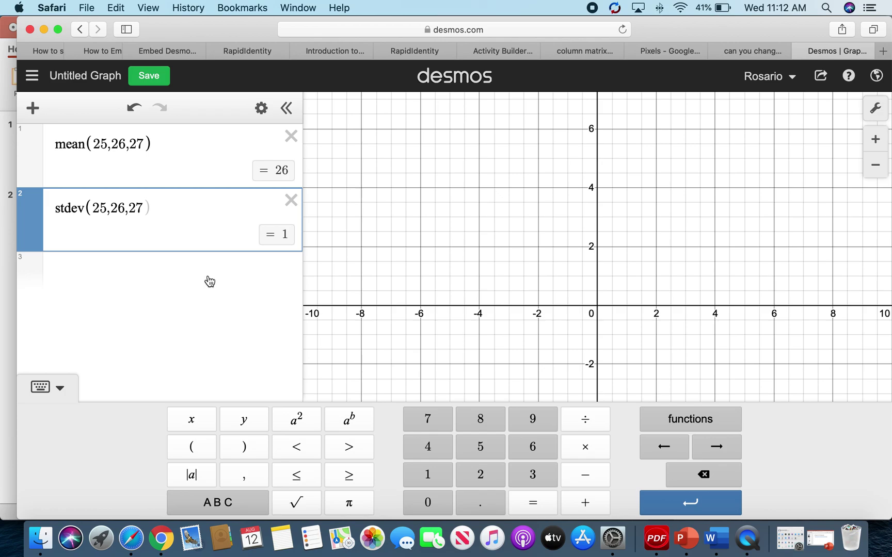
# Step: Try adding a tangent function after the standard deviation values, and delete that whole expression
pyautogui.click(701, 420)
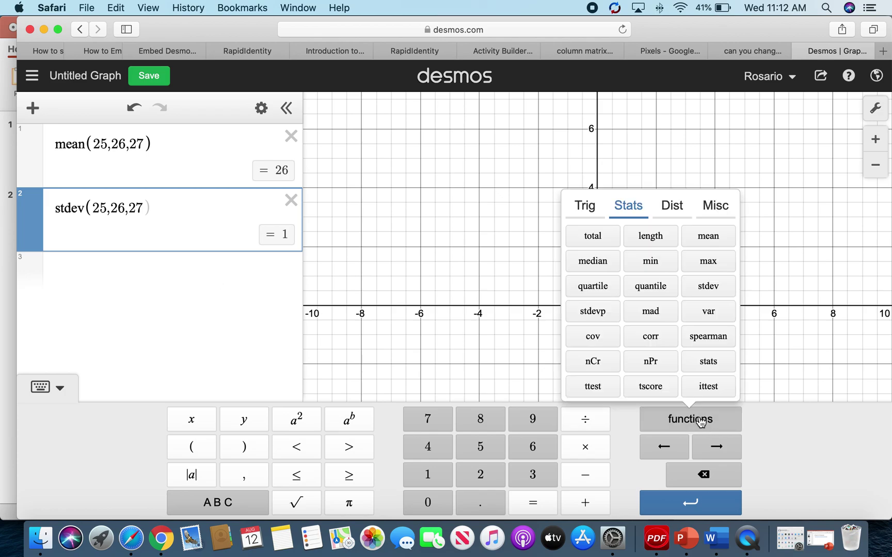
pyautogui.click(585, 205)
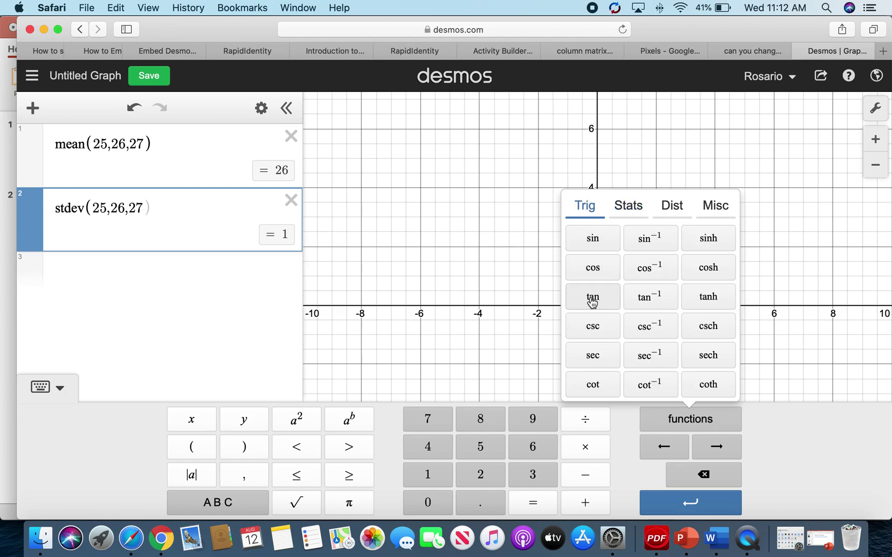
pyautogui.click(593, 300)
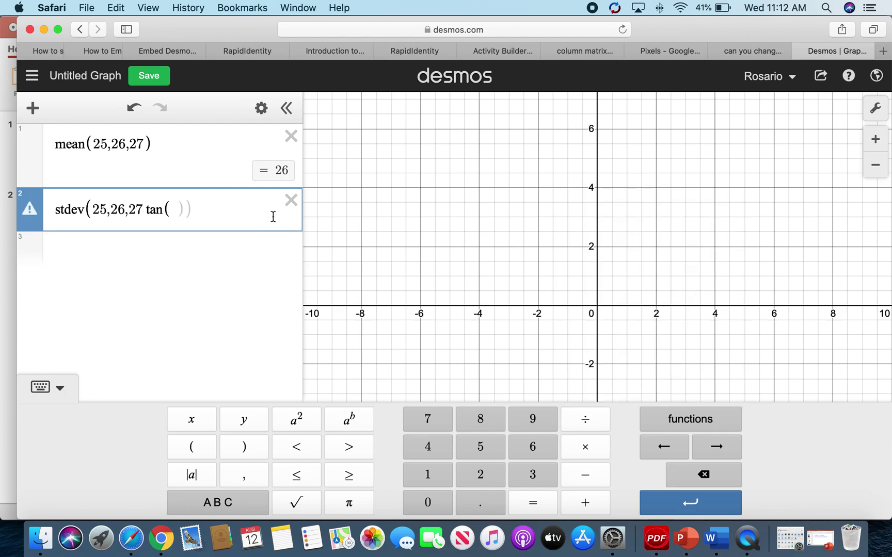
pyautogui.click(291, 200)
# Step: Calculate sin(30) in the second expression line using the built-in trigonometric function
pyautogui.click(233, 230)
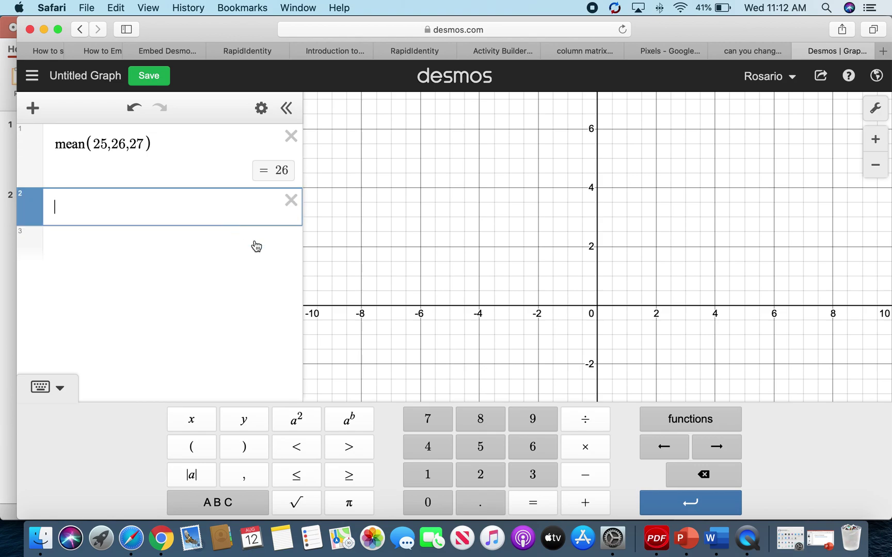
pyautogui.click(699, 423)
pyautogui.click(596, 243)
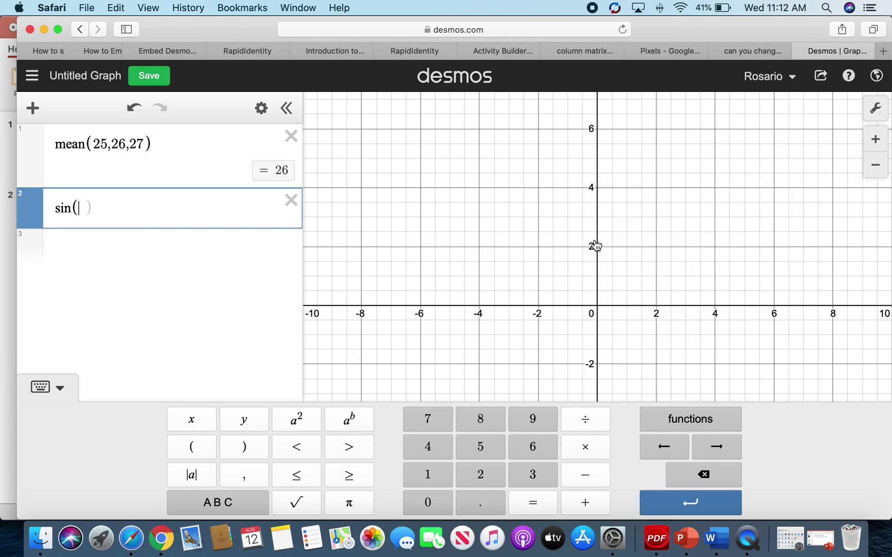
pyautogui.write('30')
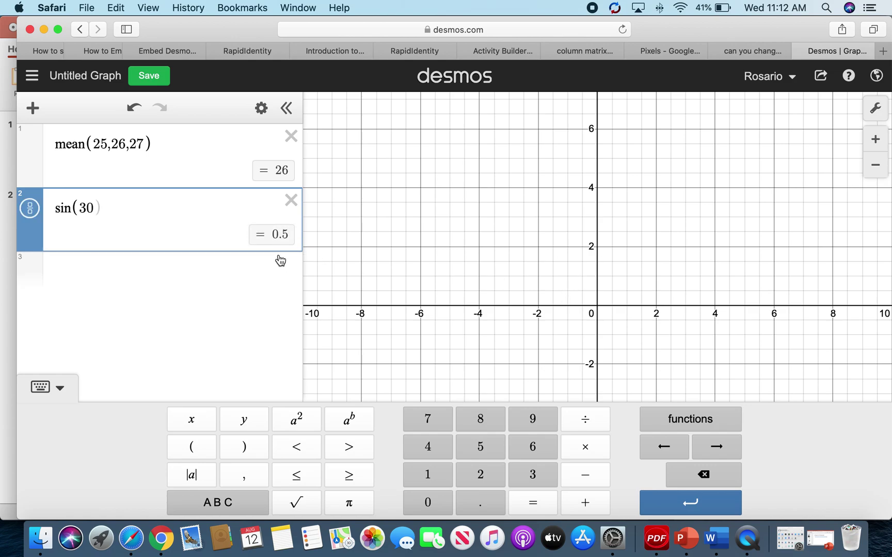
pyautogui.click(233, 274)
pyautogui.click(152, 228)
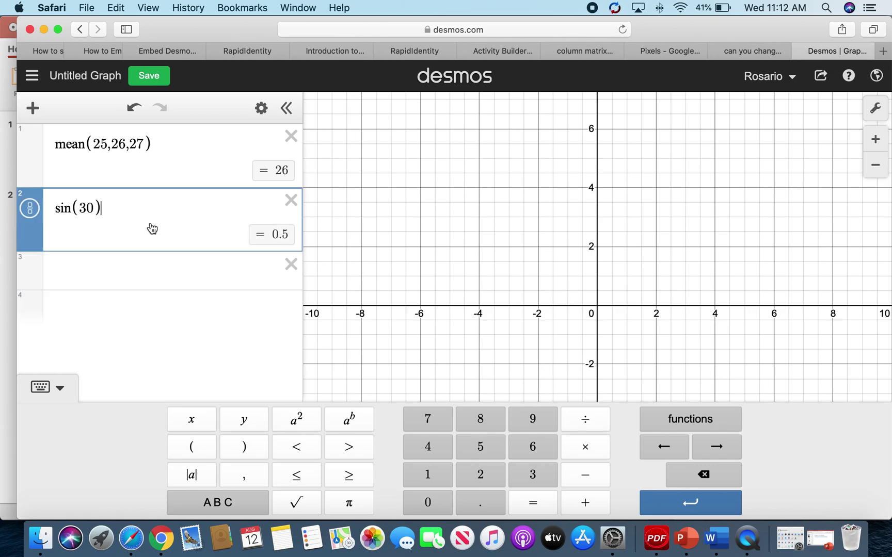
# Step: Graph sin(x) in the third expression line using the built-in sine function
pyautogui.click(181, 275)
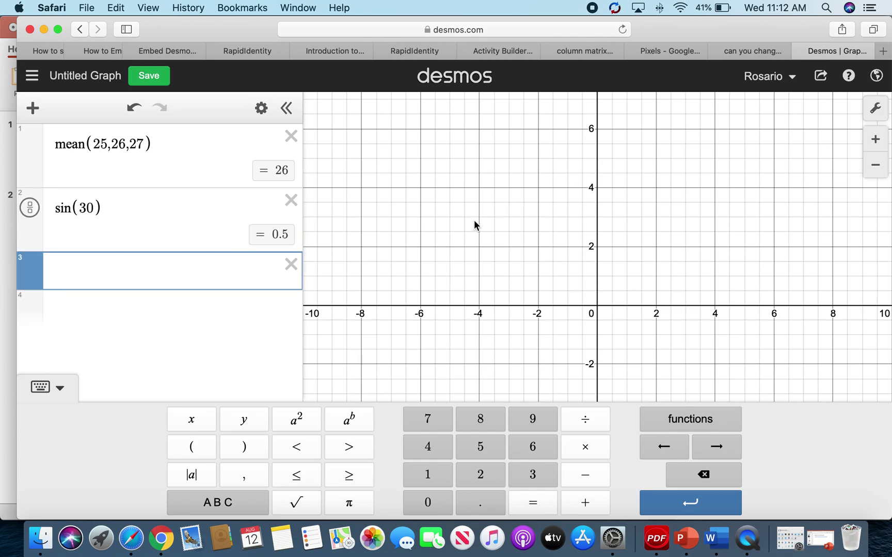
pyautogui.write('s')
pyautogui.press('BackSpace')
pyautogui.click(706, 421)
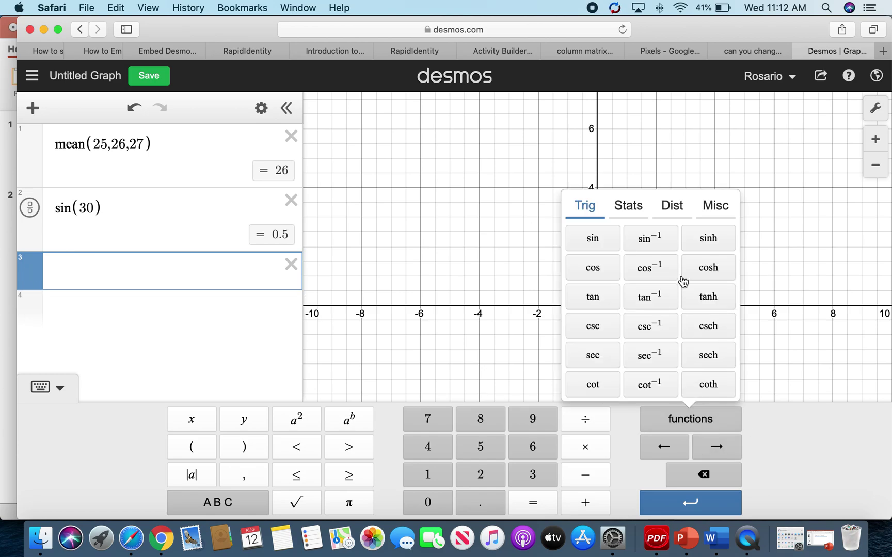
pyautogui.click(568, 234)
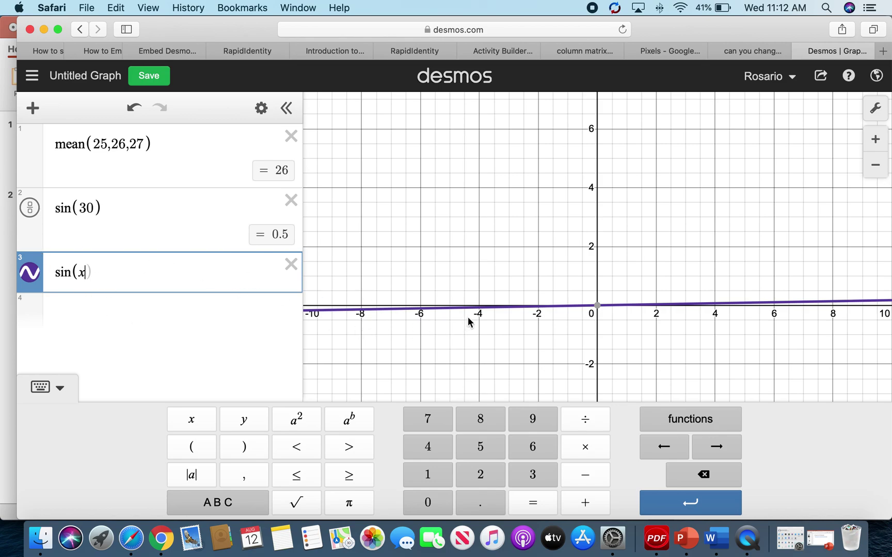
# Step: Switch the angle mode to radians in the graph settings and close the settings
pyautogui.click(876, 109)
pyautogui.click(725, 413)
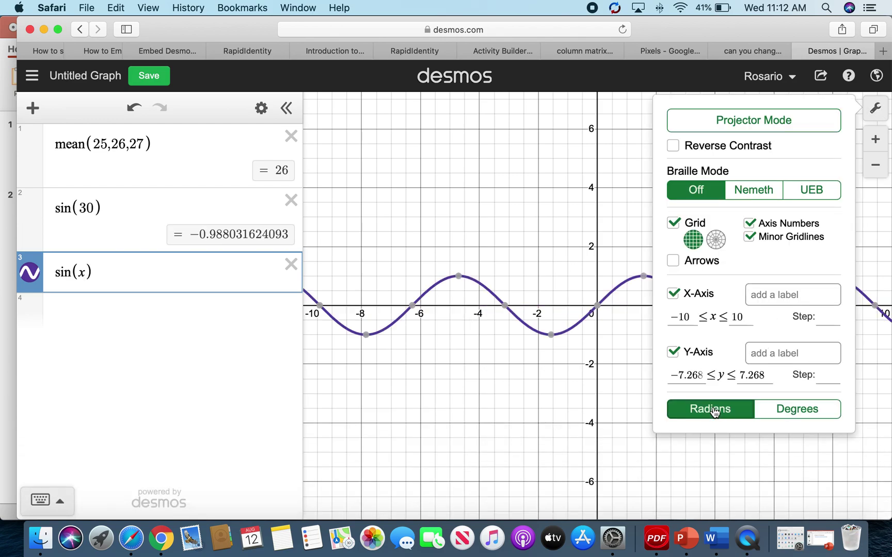
pyautogui.click(449, 356)
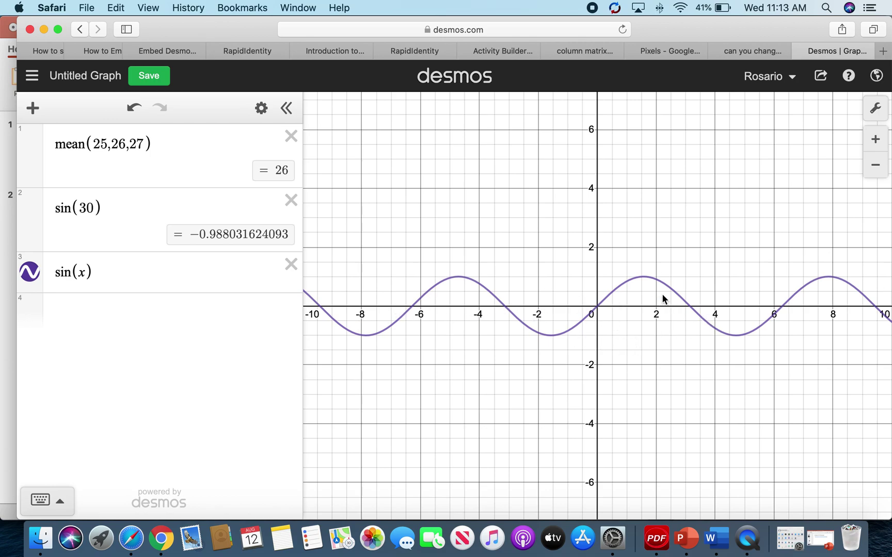
# Step: Graph tan(x) in the fourth expression line using the built-in tangent function
pyautogui.click(116, 319)
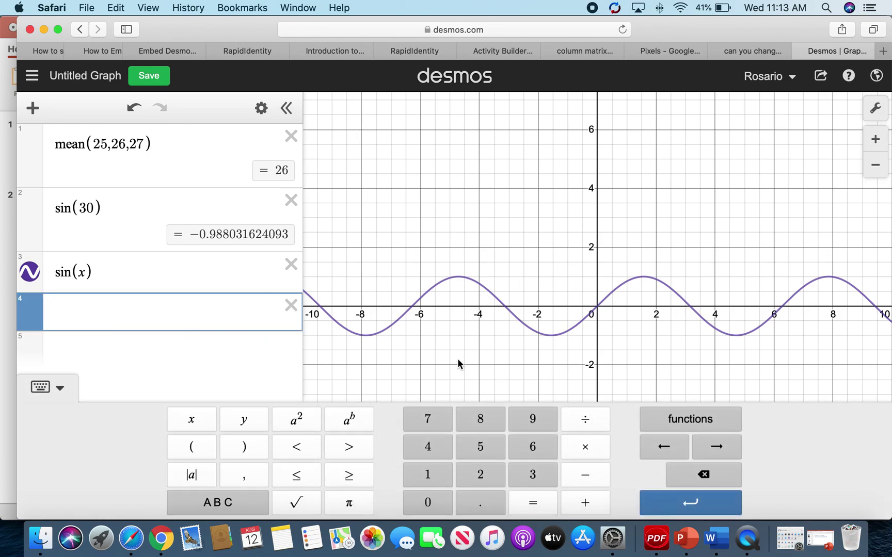
pyautogui.click(692, 423)
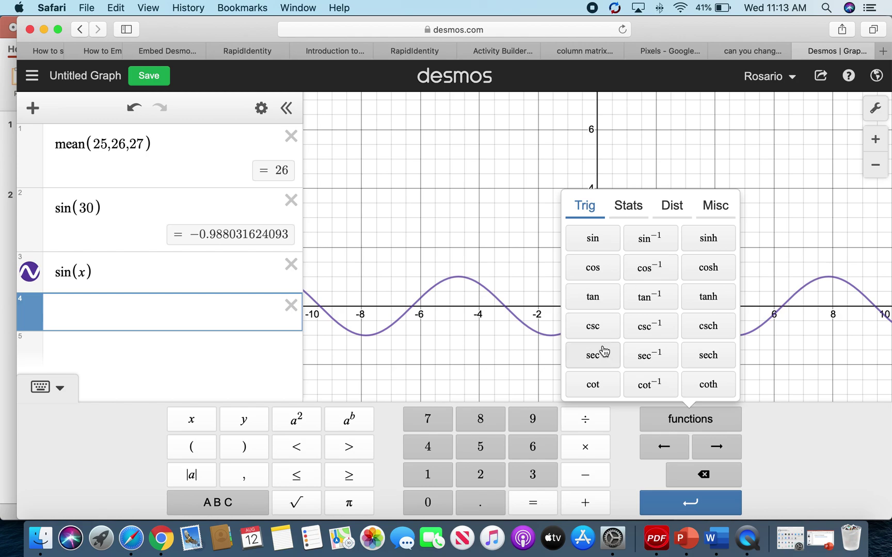
pyautogui.click(593, 299)
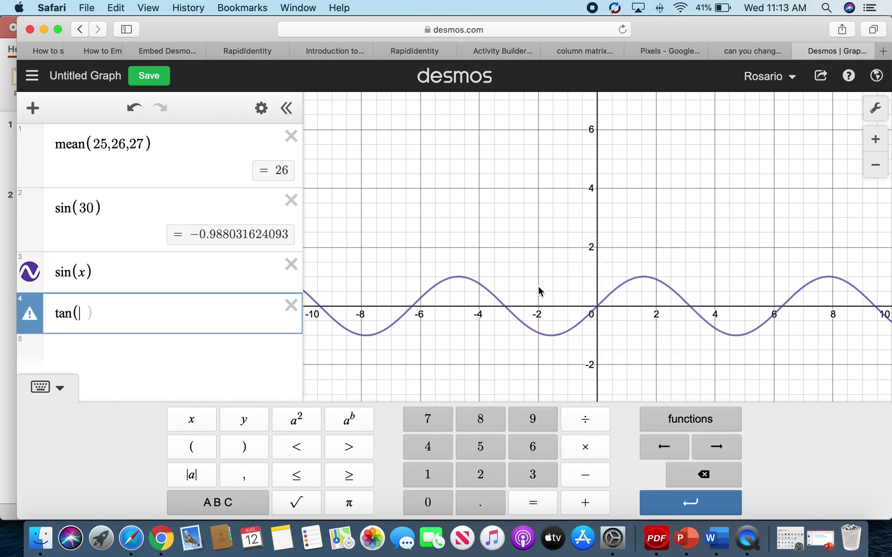
pyautogui.write('x')
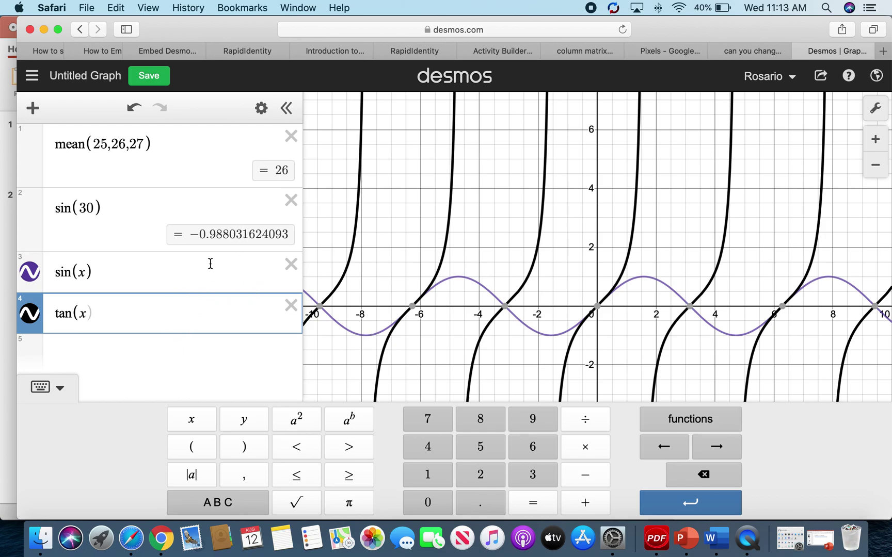
# Step: Delete all four expressions, sin(x), tan(x), sin(30) and mean(25,26,27), to clear the expression list
pyautogui.click(290, 264)
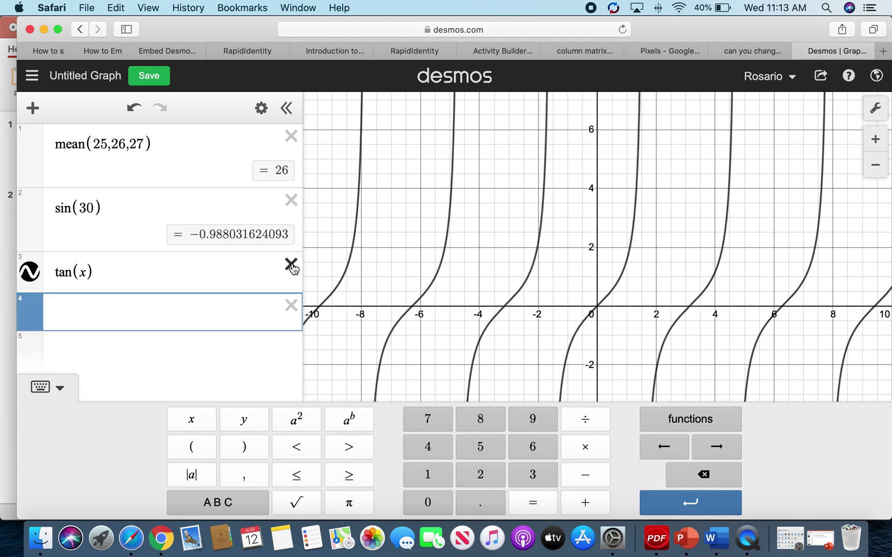
pyautogui.click(292, 264)
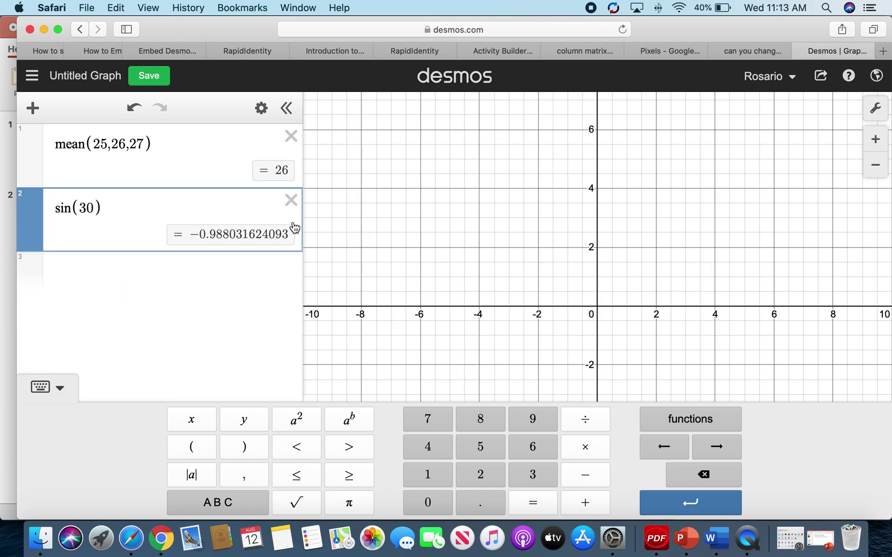
pyautogui.click(291, 201)
pyautogui.click(291, 136)
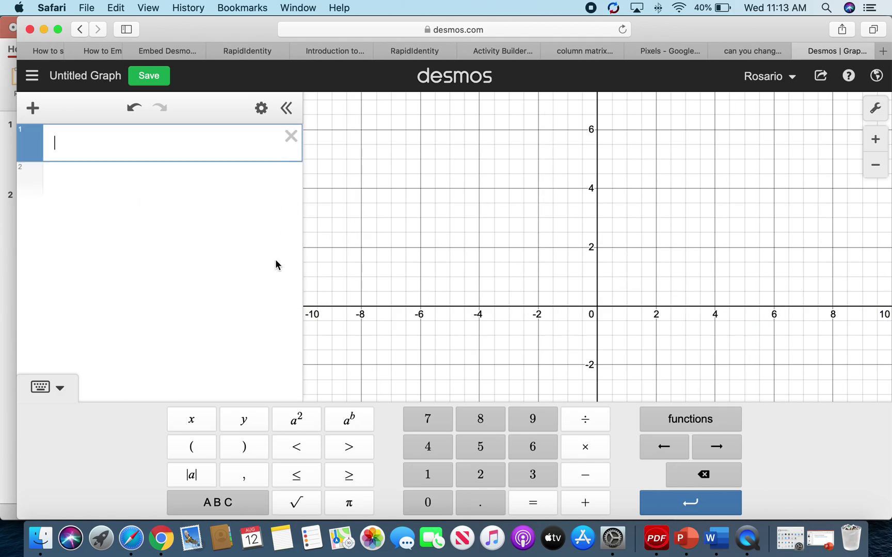
# Step: Switch the angle mode to degrees in the graph settings and close the settings
pyautogui.click(874, 114)
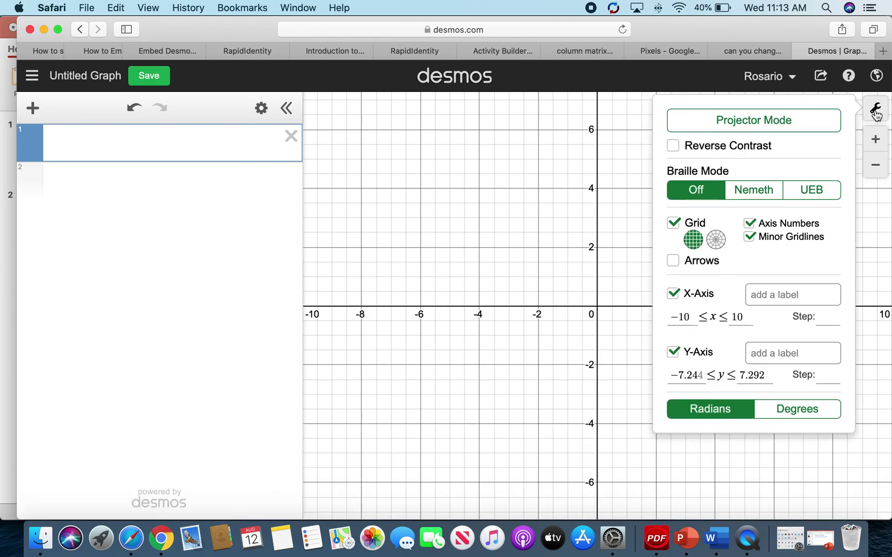
pyautogui.click(811, 413)
pyautogui.click(689, 409)
pyautogui.click(505, 386)
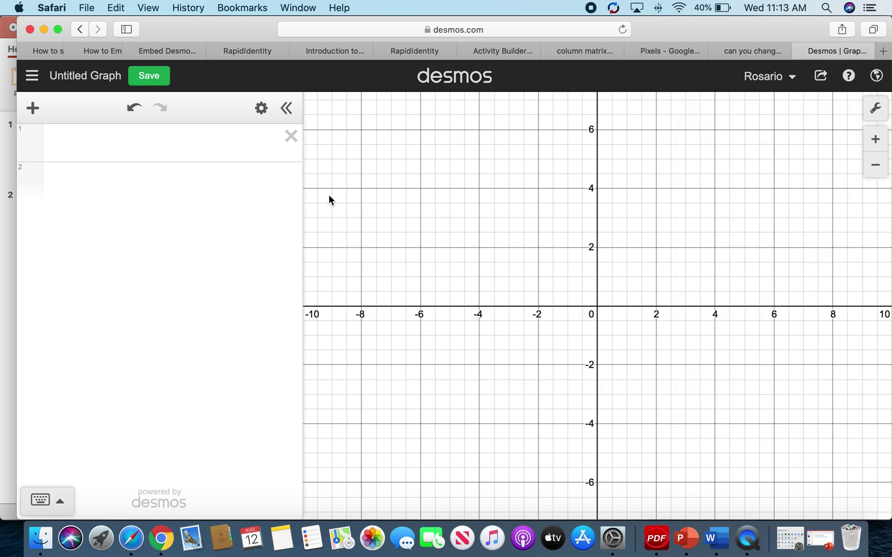
# Step: Calculate the inverse tangent of the fraction 8/9 in the first expression line using the built-in trigonometric function
pyautogui.click(133, 147)
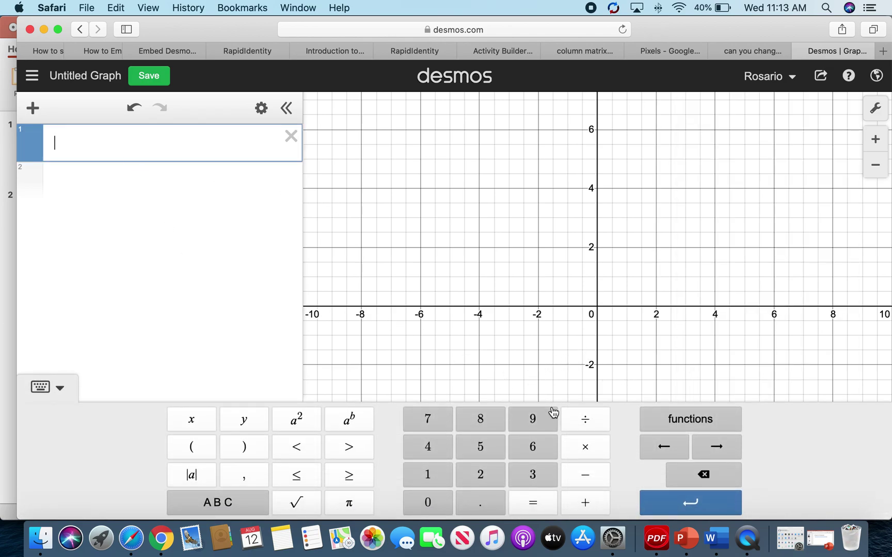
pyautogui.click(689, 418)
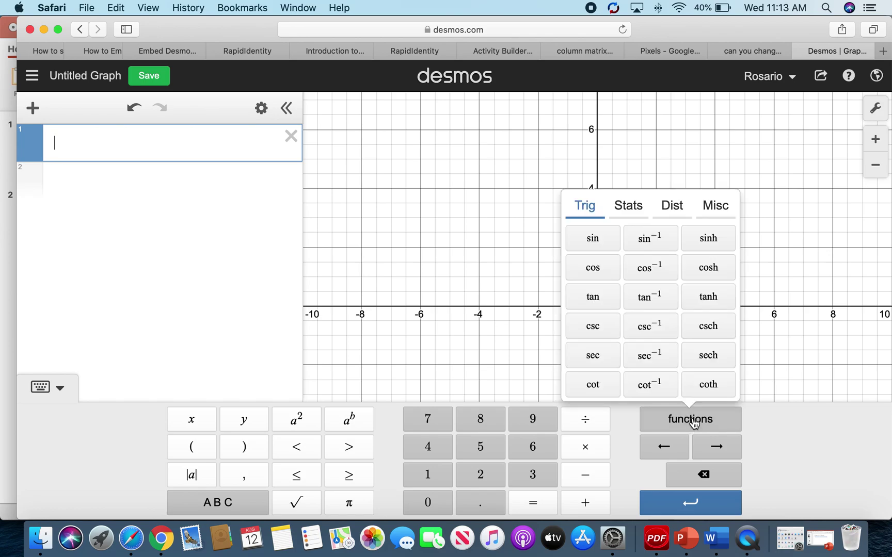
pyautogui.click(657, 298)
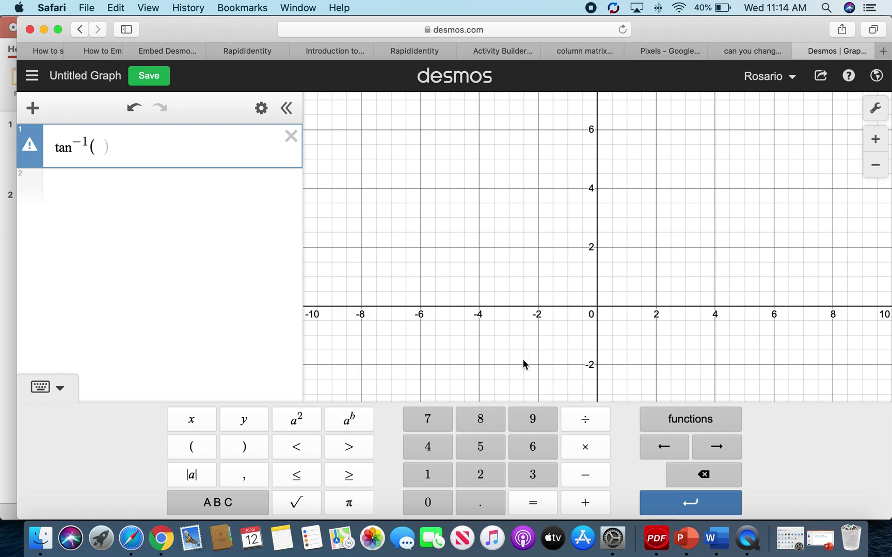
pyautogui.click(476, 420)
pyautogui.click(585, 424)
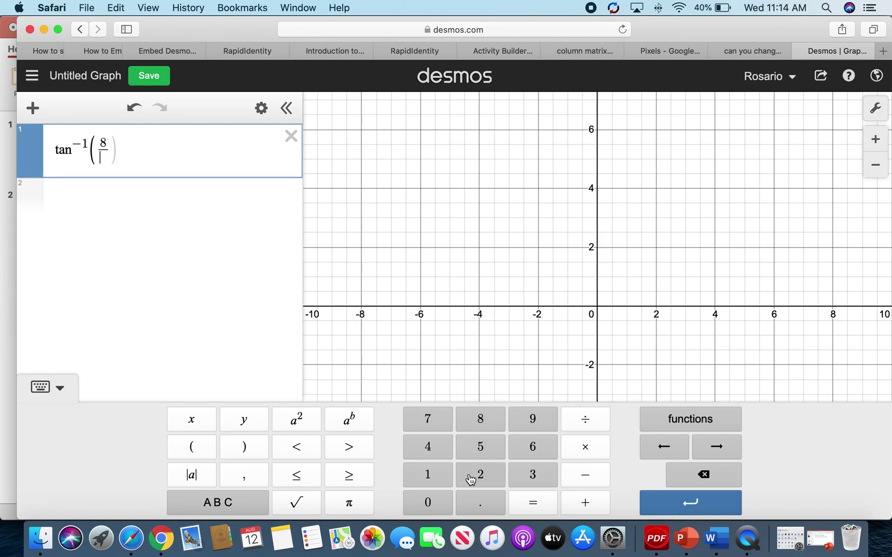
pyautogui.click(535, 423)
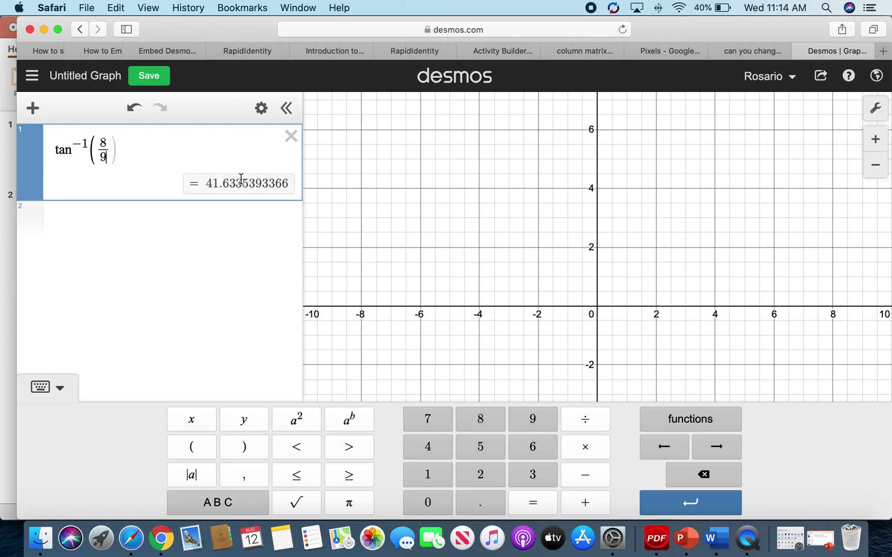